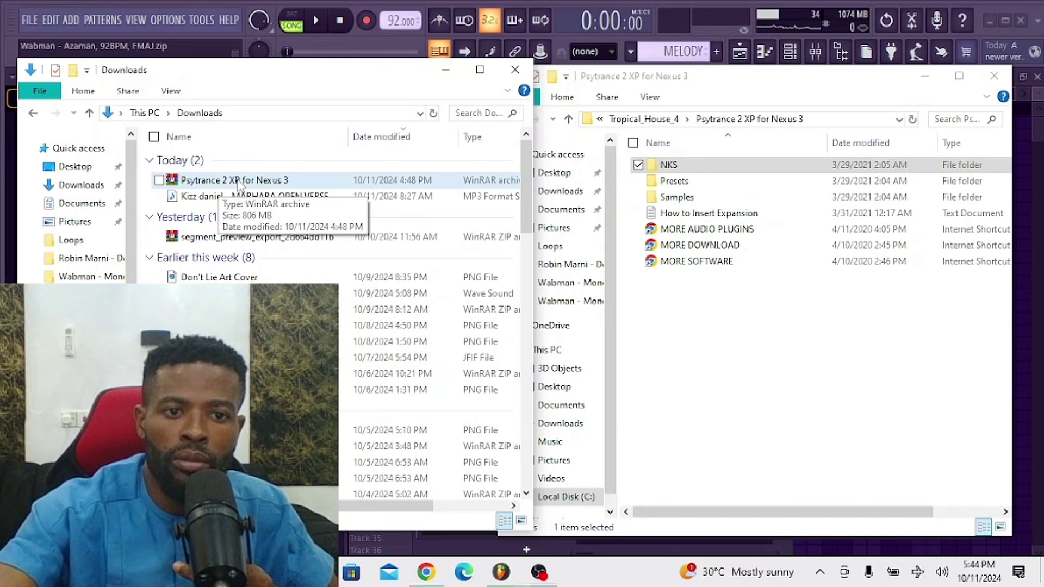
Open the Psytrance 2 XP for Nexus 3 RAR, dismiss the licence nag and select the packed folder's actions.
double_click(239, 183)
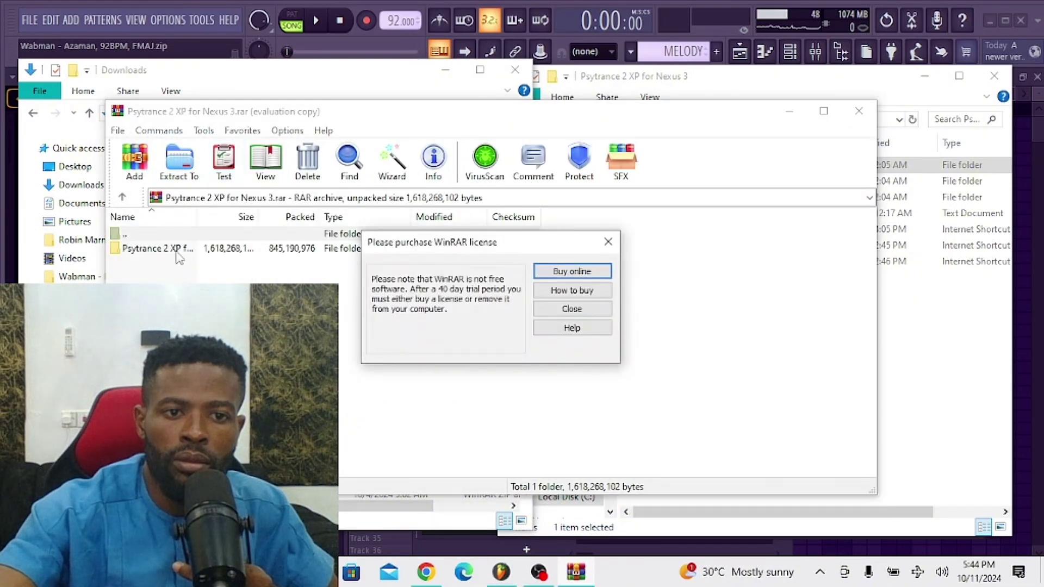
left_click(607, 242)
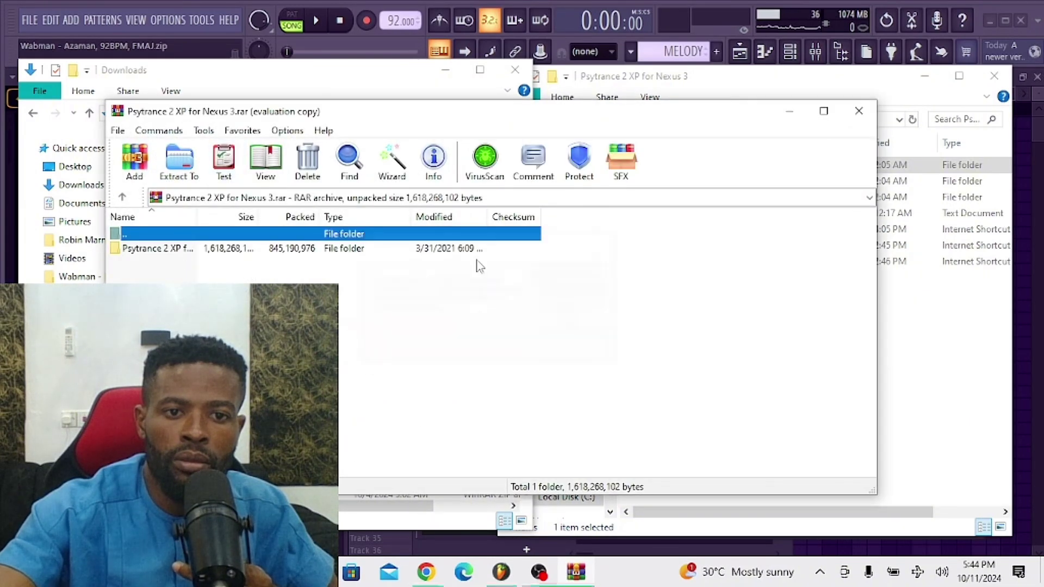
left_click(368, 258)
right_click(344, 258)
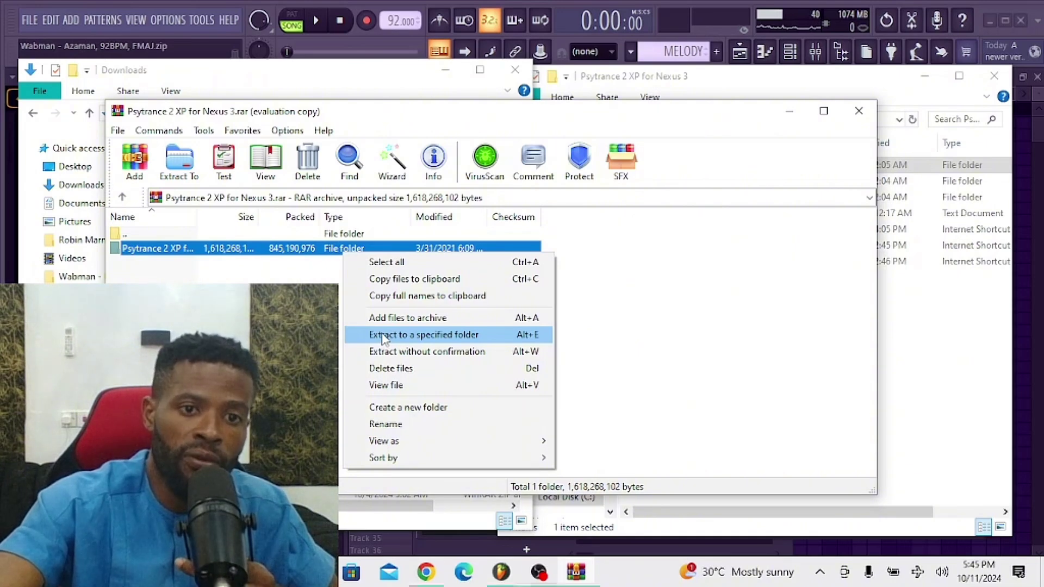
Extract the Psytrance 2 XP for Nexus 3 folder into Tropical_House_4, confirming the archive password.
left_click(384, 339)
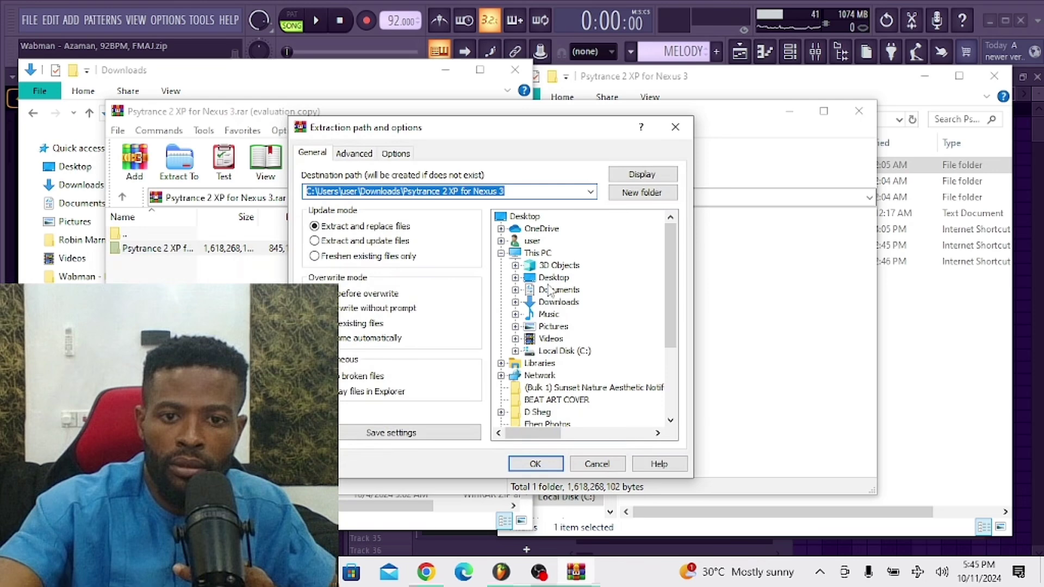
left_click(516, 351)
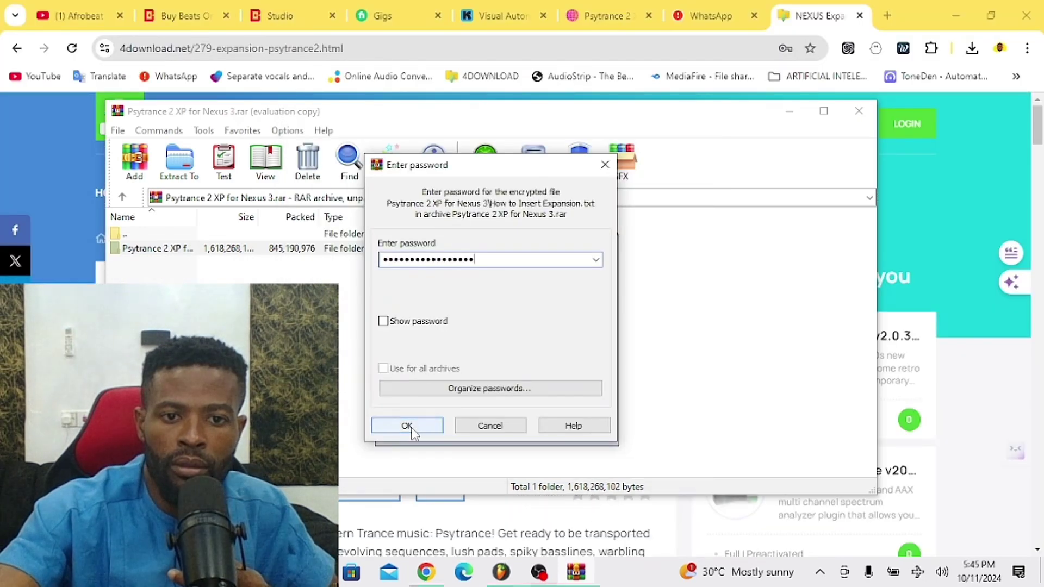
left_click(407, 427)
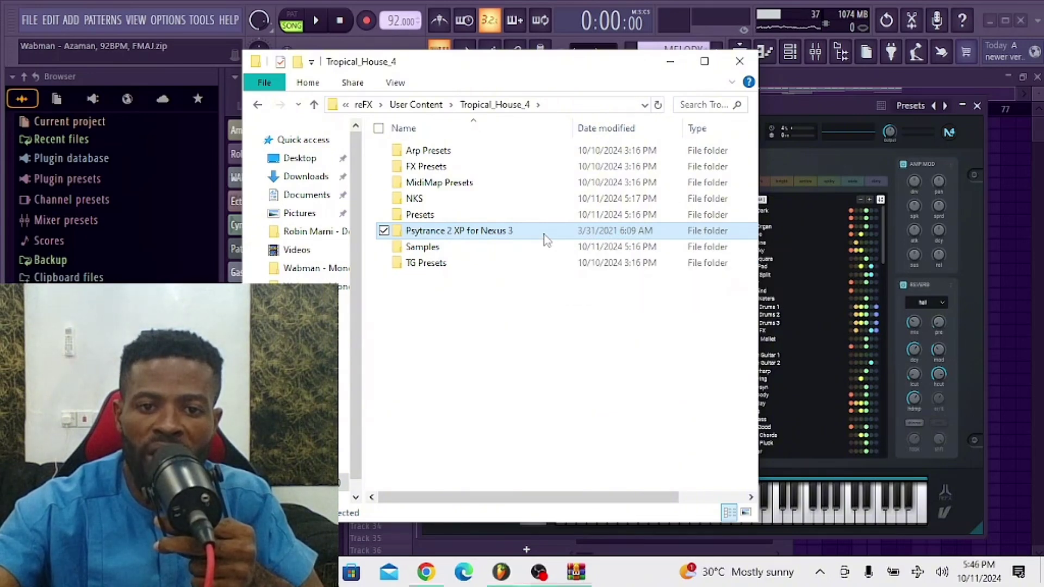
double_click(545, 236)
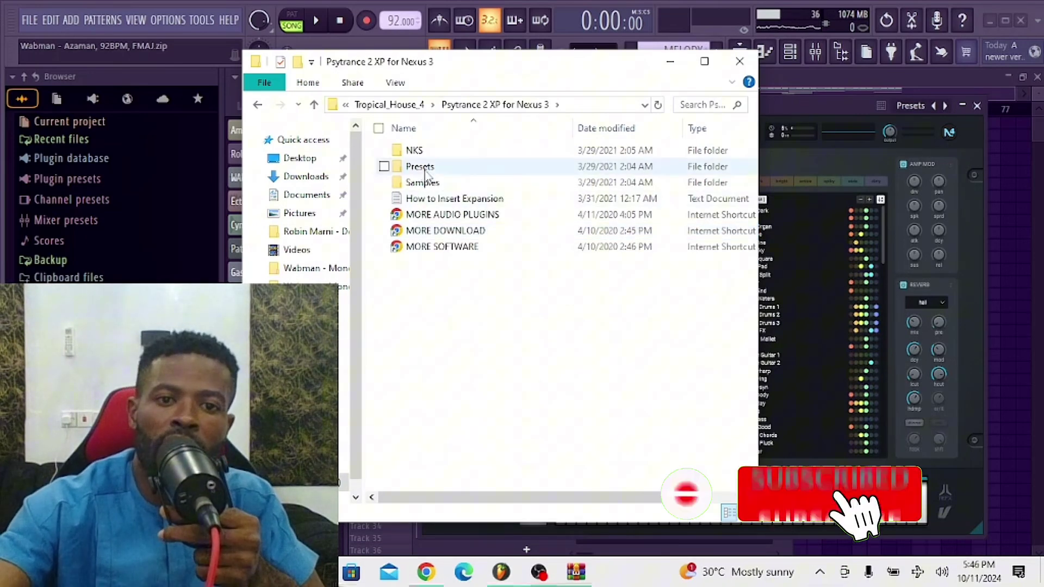
left_click(384, 152)
left_click(384, 166)
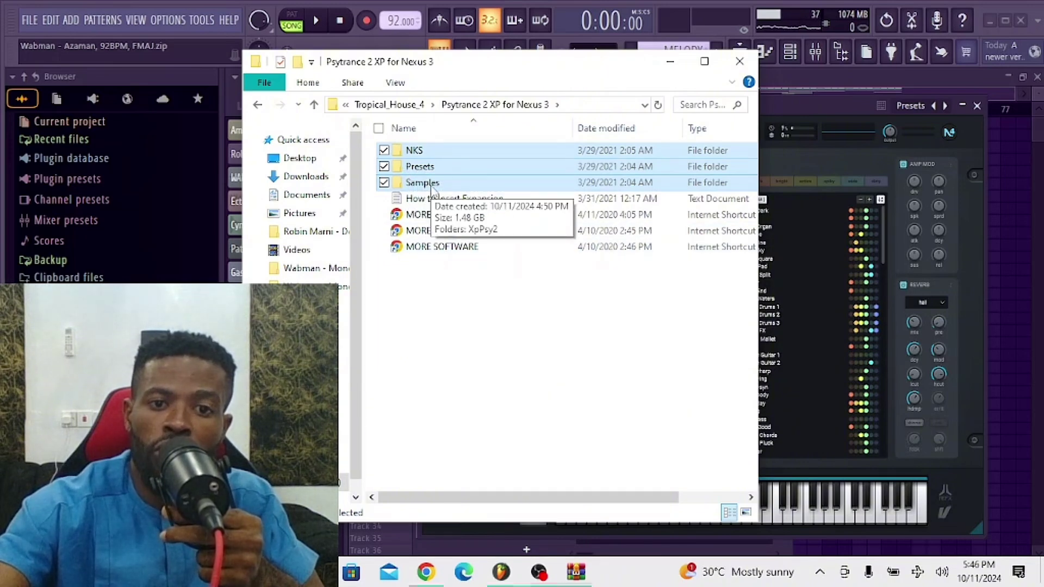
right_click(431, 186)
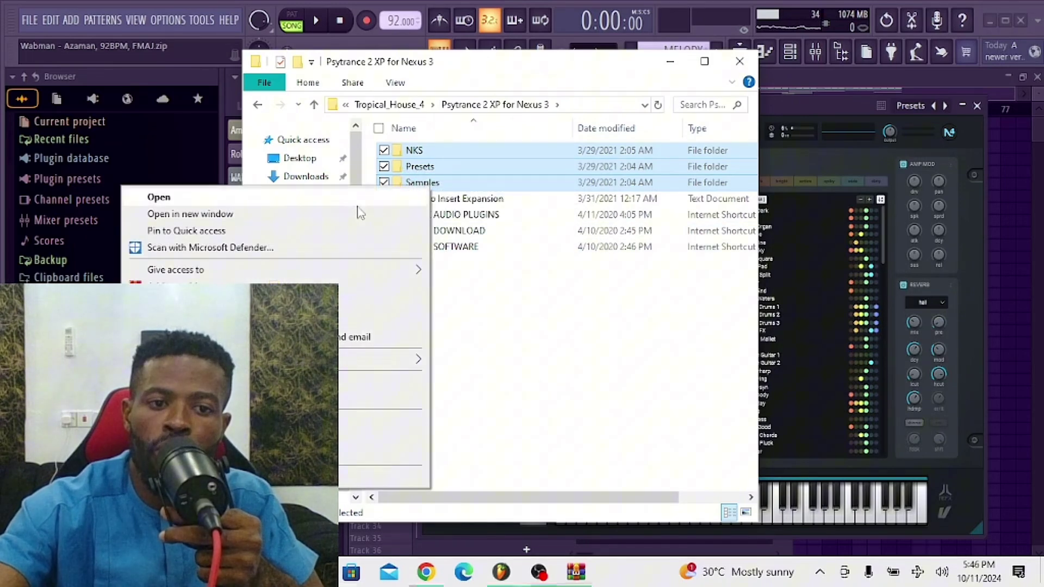
key("Escape")
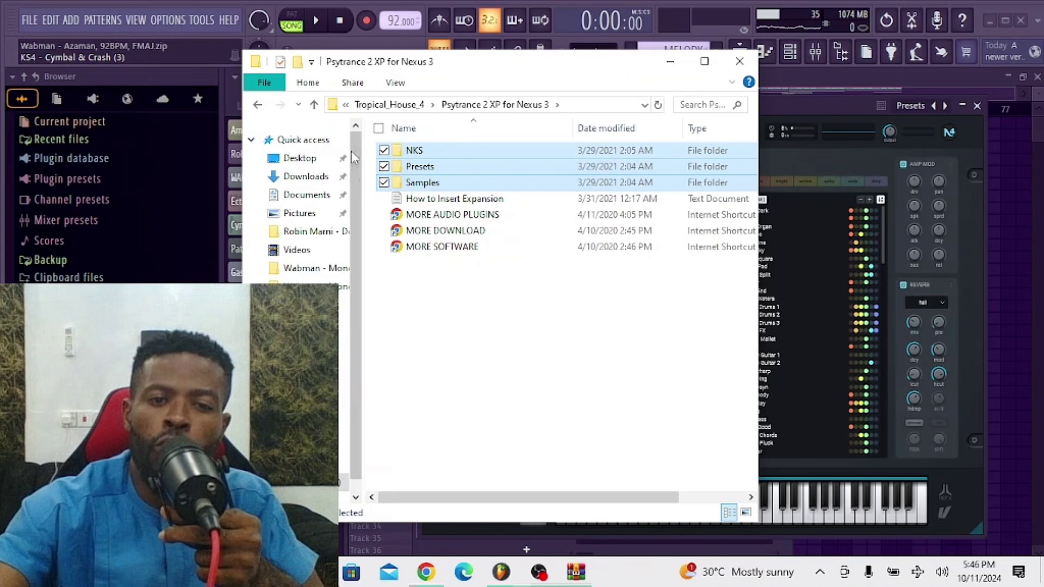
left_click(315, 106)
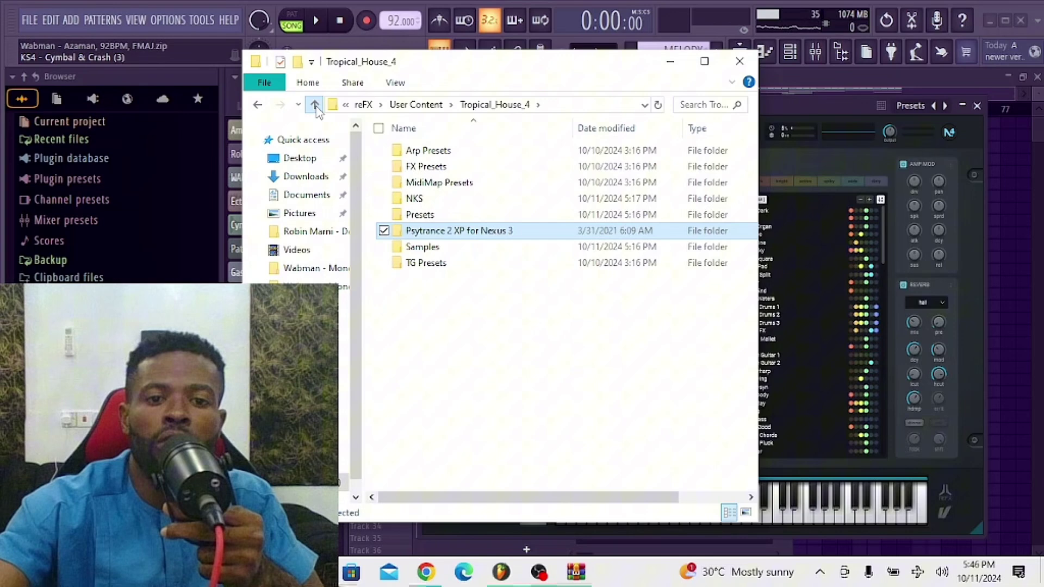
Navigate from Local Disk (C:) into the Users folder.
left_click(315, 106)
left_click(316, 106)
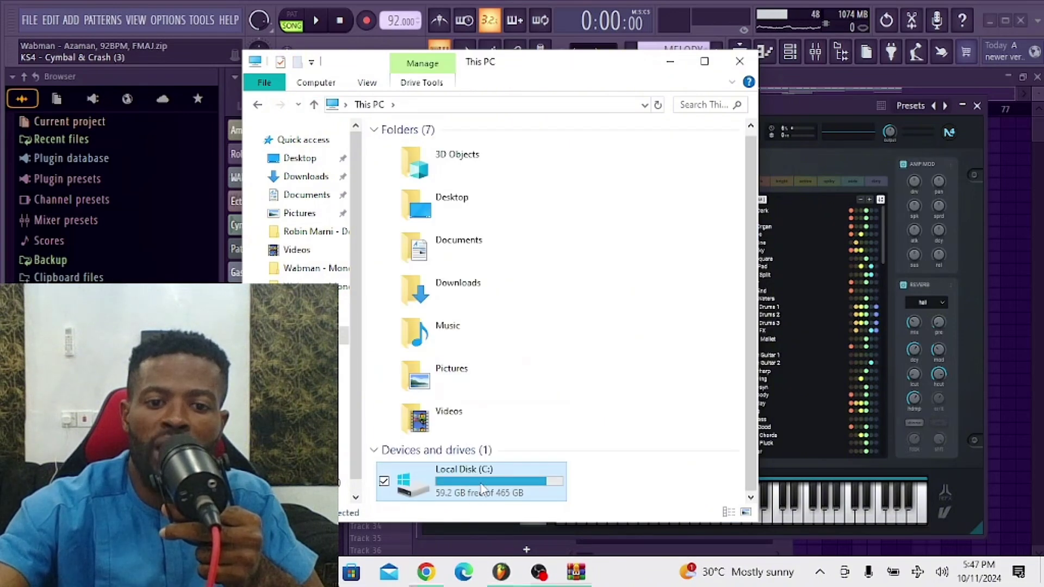
double_click(482, 487)
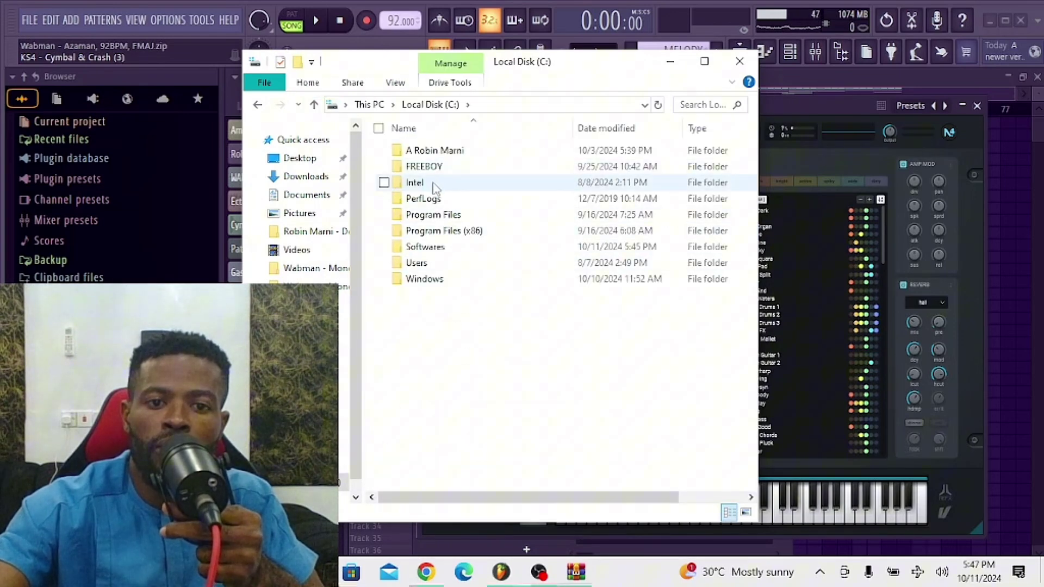
double_click(427, 265)
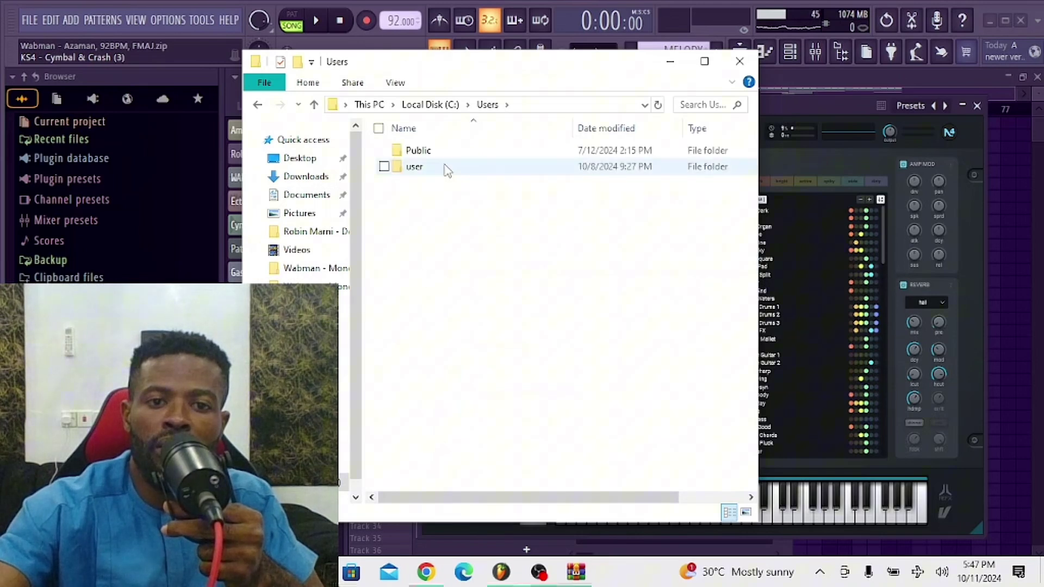
Continue through Public Documents and reFX into the User Content folder.
double_click(447, 155)
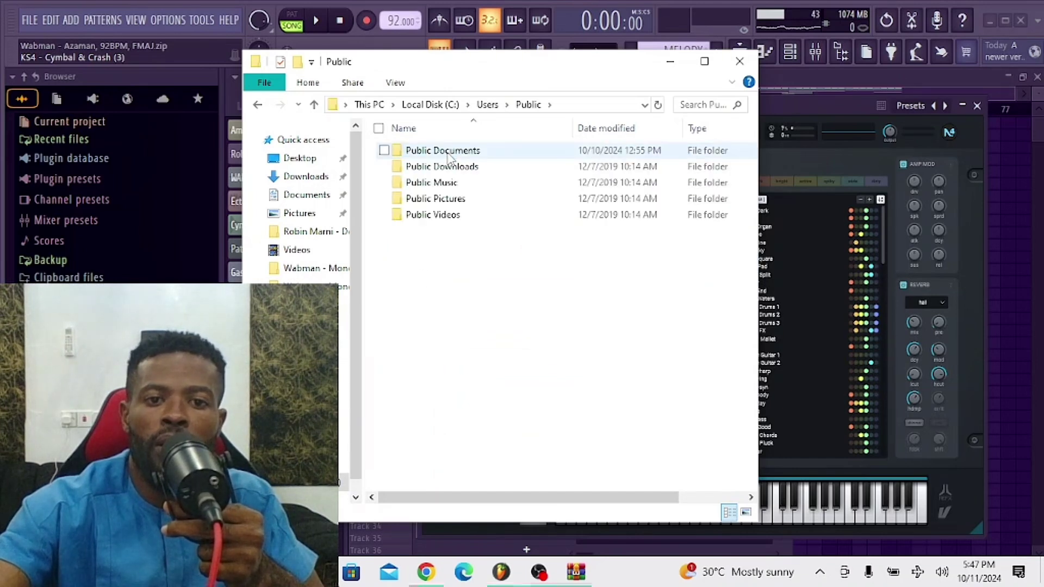
double_click(448, 155)
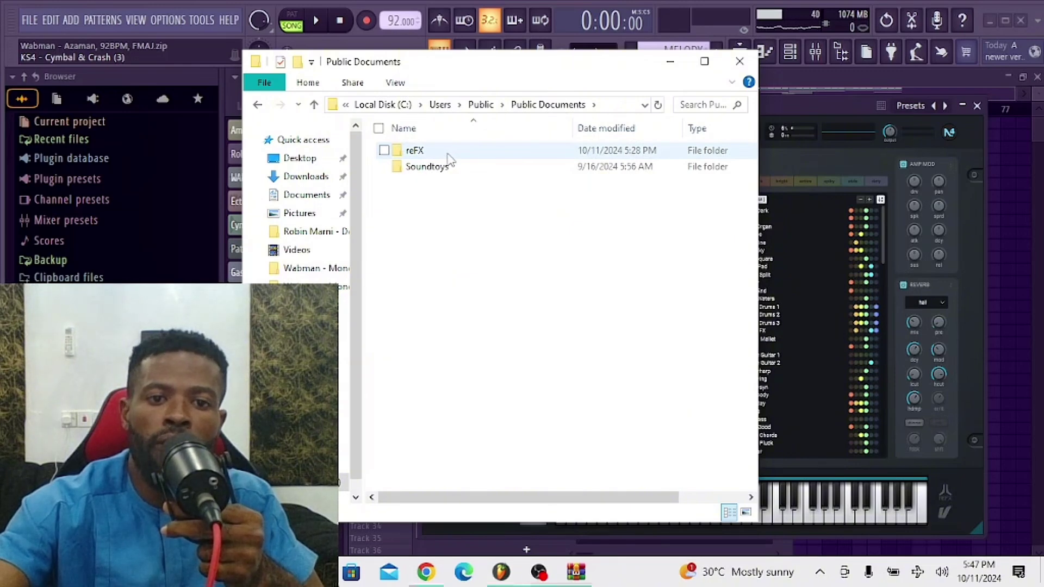
double_click(449, 155)
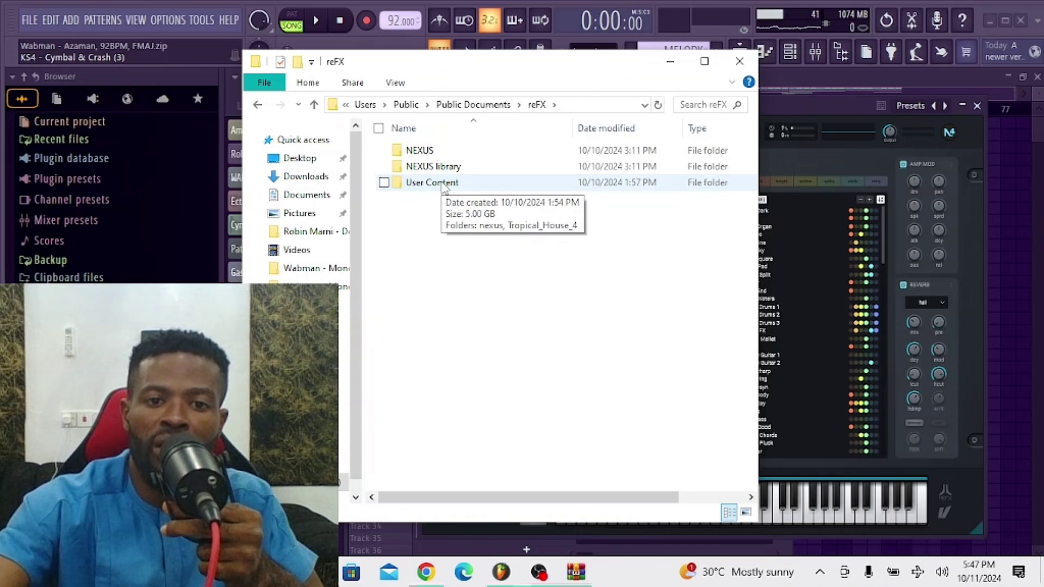
double_click(444, 184)
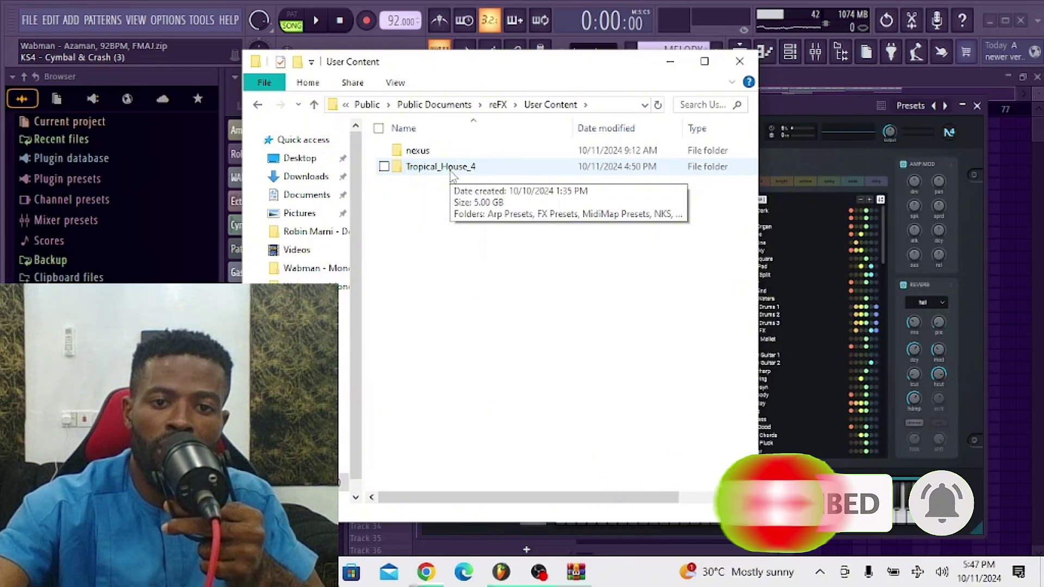
Open Tropical_House_4 and check its NKS folder holds Psytrance 2 content.
right_click(433, 172)
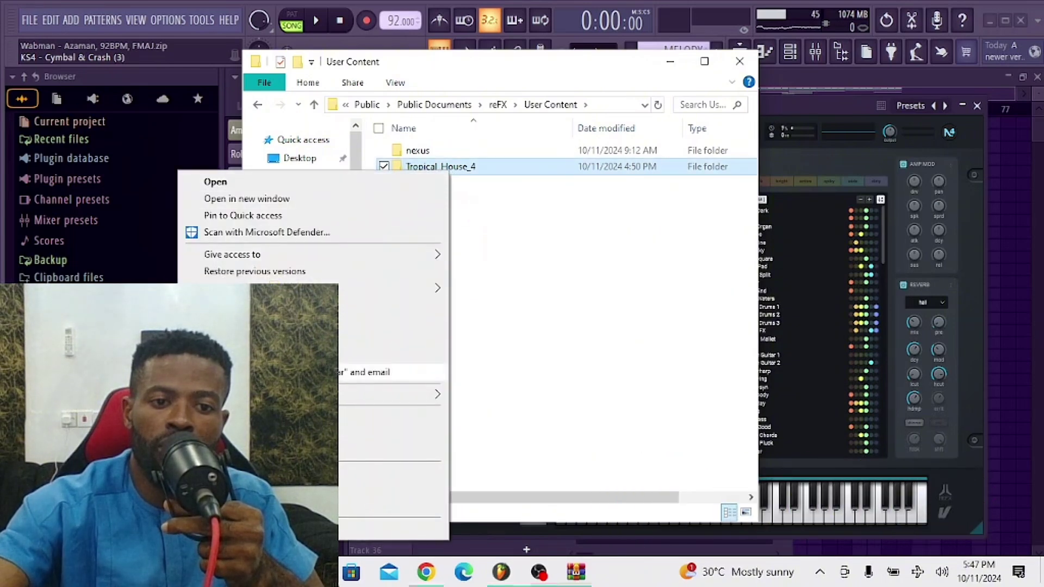
left_click(327, 434)
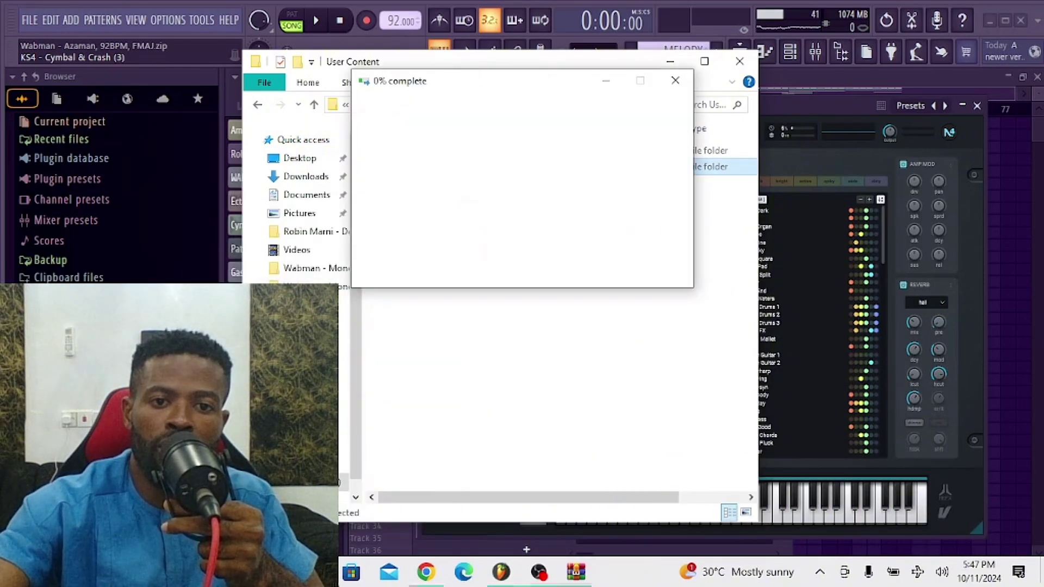
double_click(491, 179)
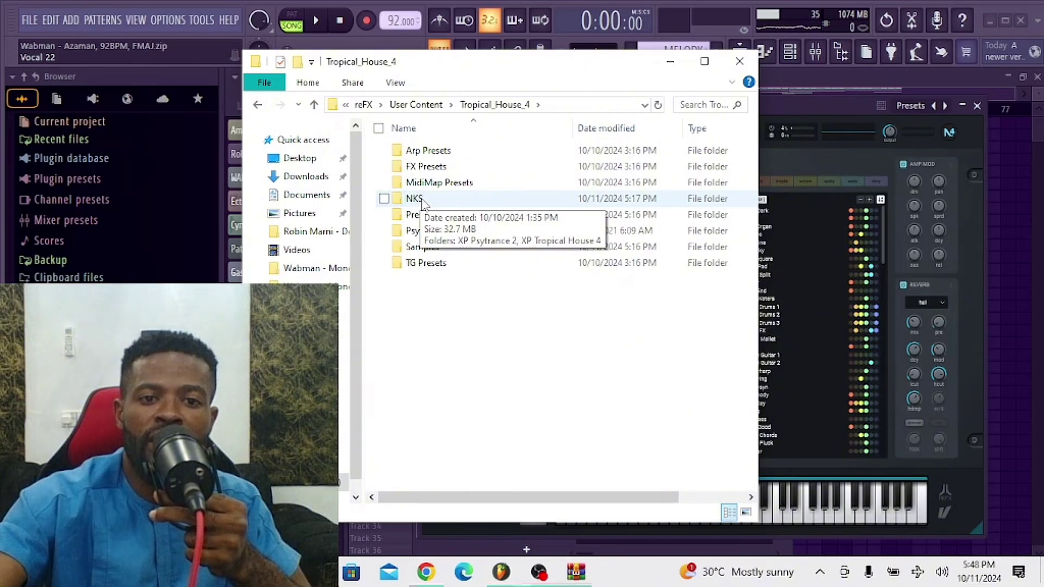
double_click(423, 201)
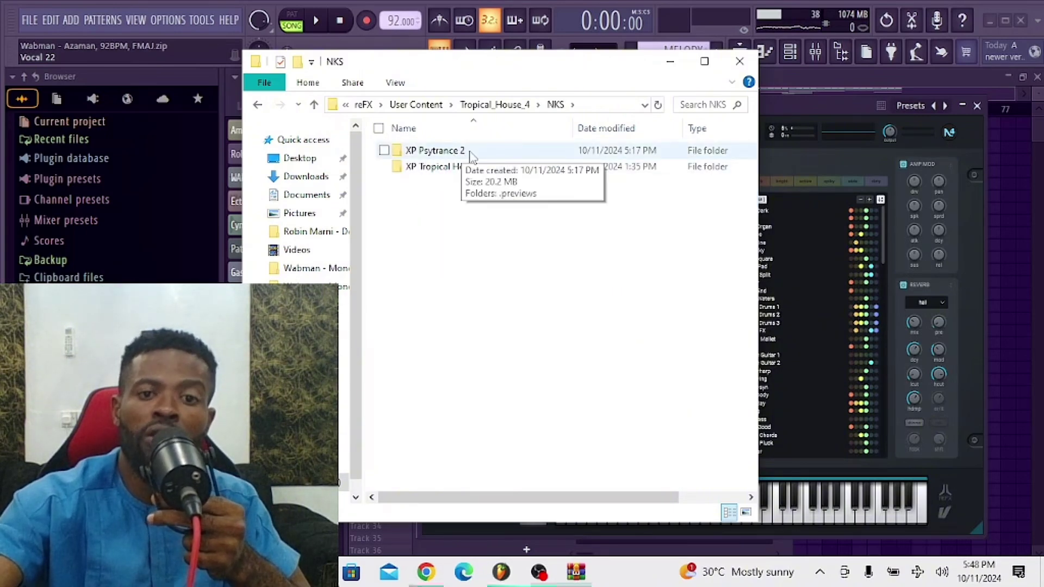
left_click(315, 104)
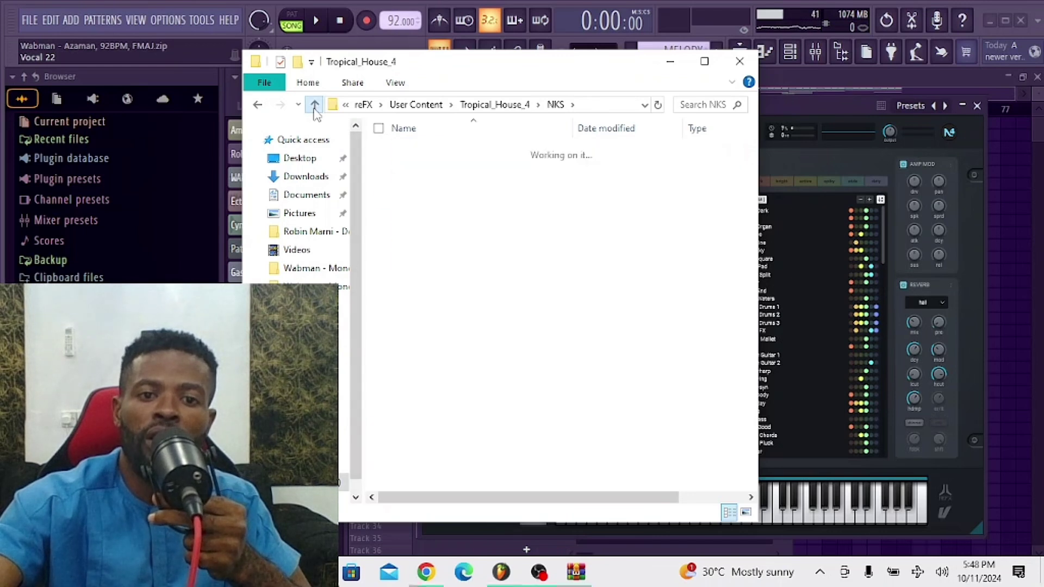
Check the Presets and Samples folders likewise hold both Psytrance 2 and Tropical House 4 content.
double_click(420, 215)
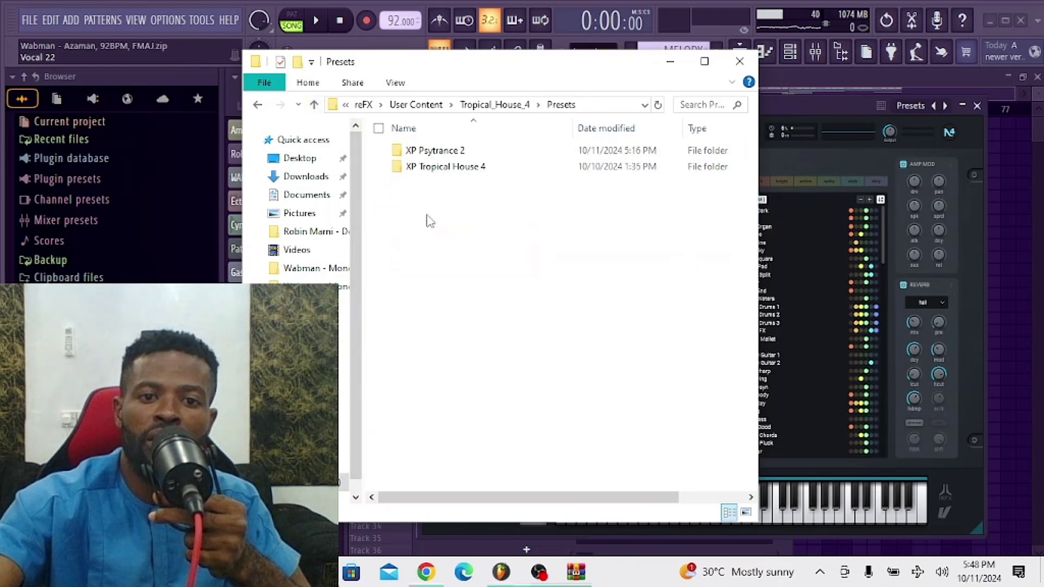
left_click(314, 104)
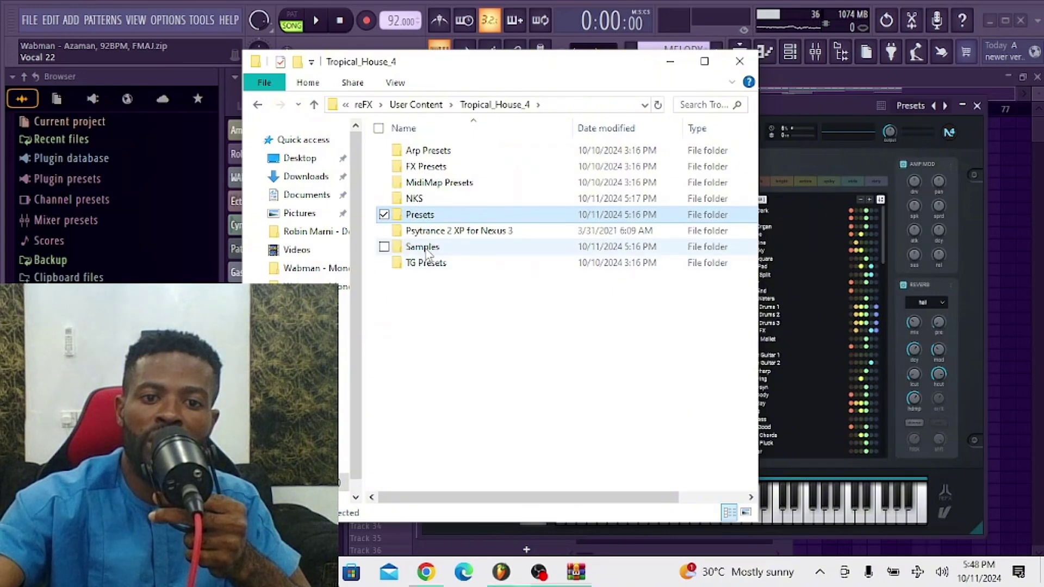
double_click(425, 252)
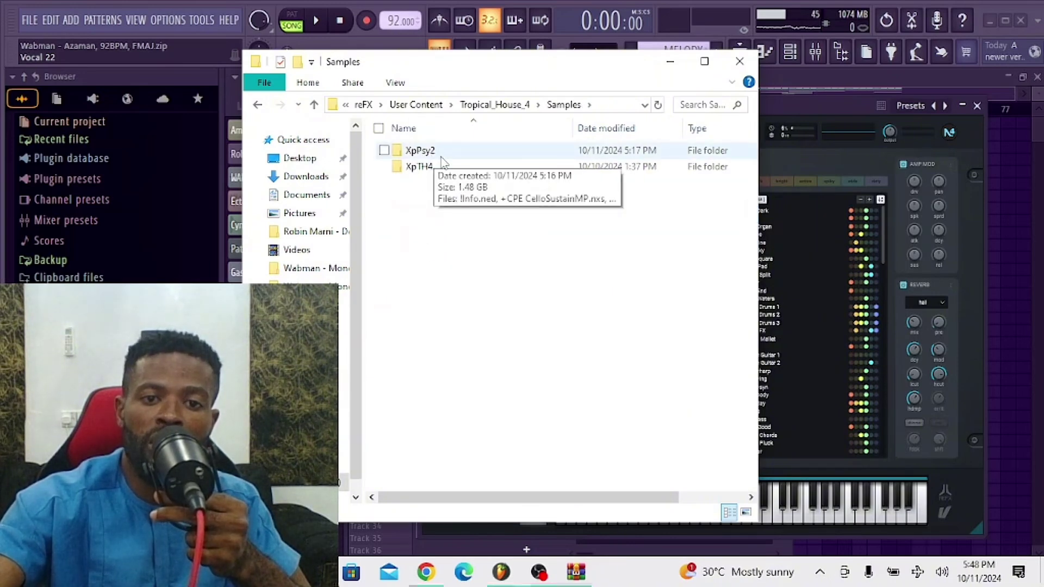
left_click(314, 104)
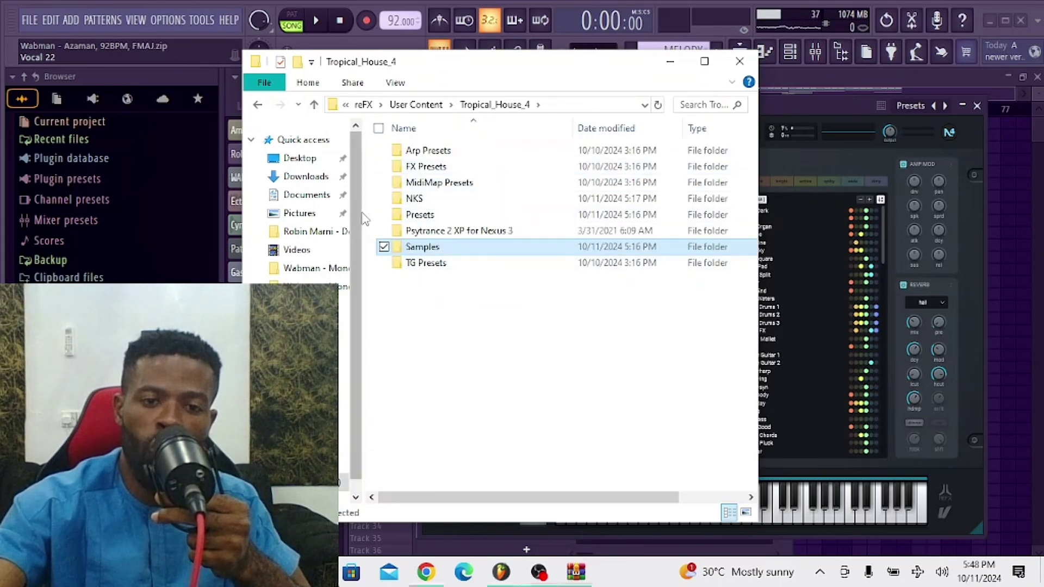
Close File Explorer and view Psytrance 2 then Tropical House 4 under Nexus Expansions.
left_click(740, 62)
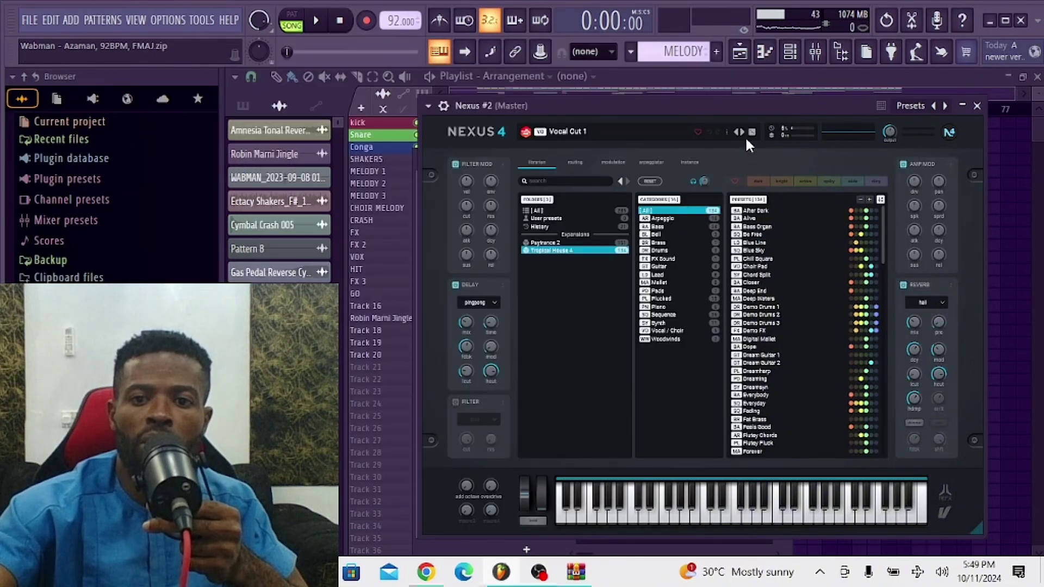
mouse_move(749, 109)
left_mouse_down()
mouse_move(684, 109)
mouse_move(711, 96)
left_mouse_up()
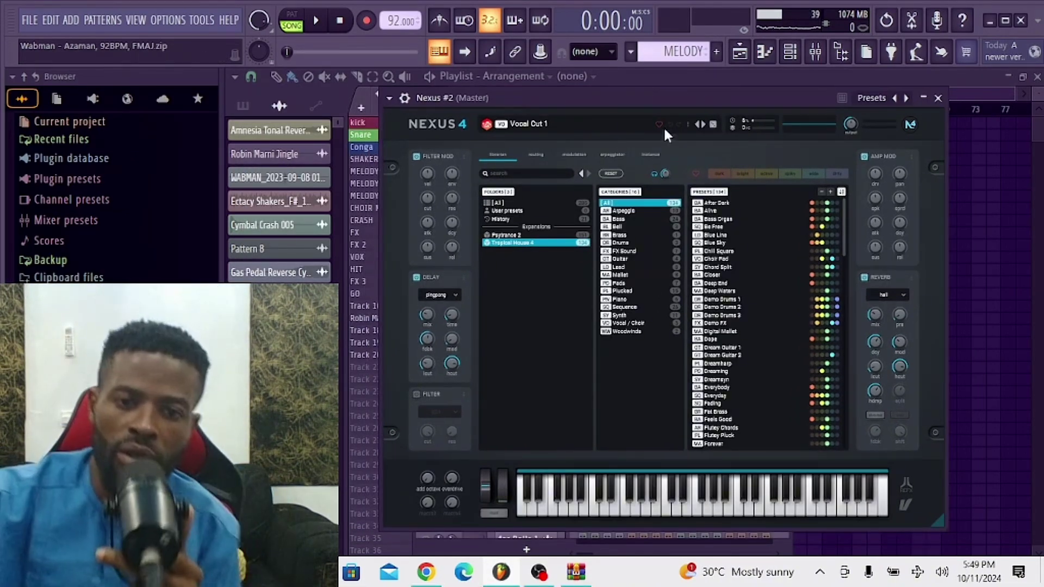
left_click(527, 249)
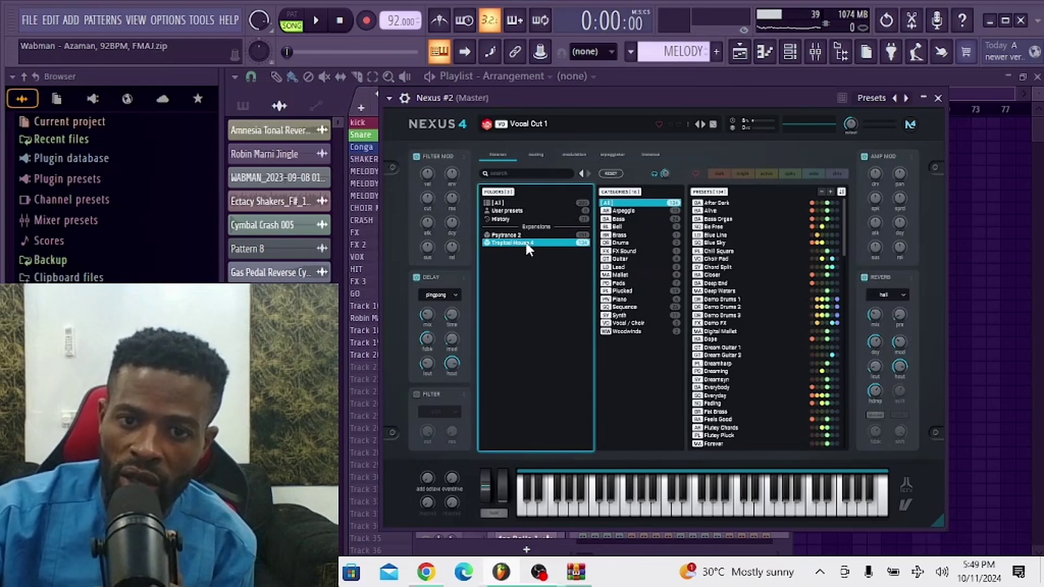
left_click(514, 237)
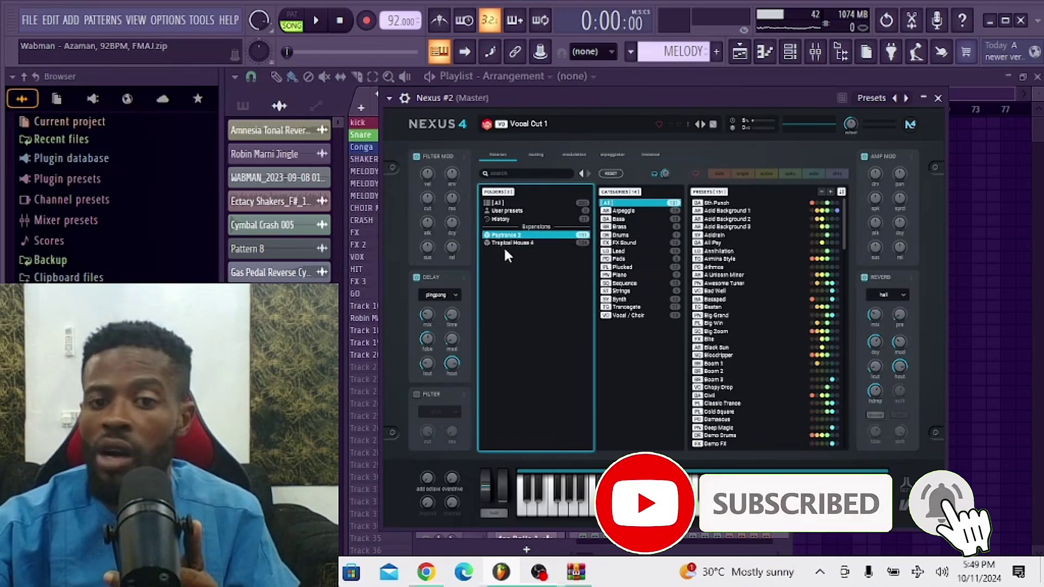
left_click(529, 245)
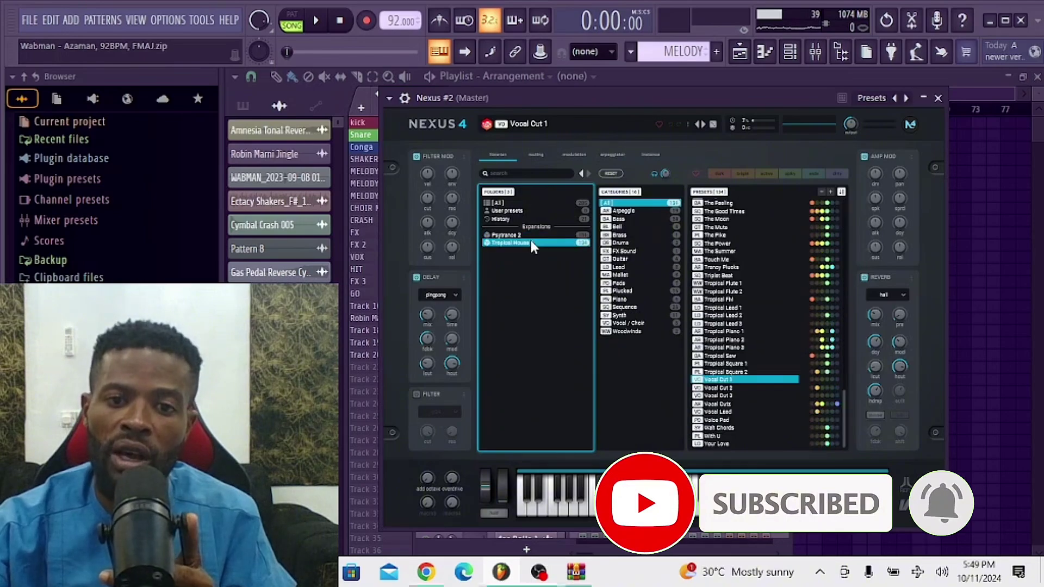